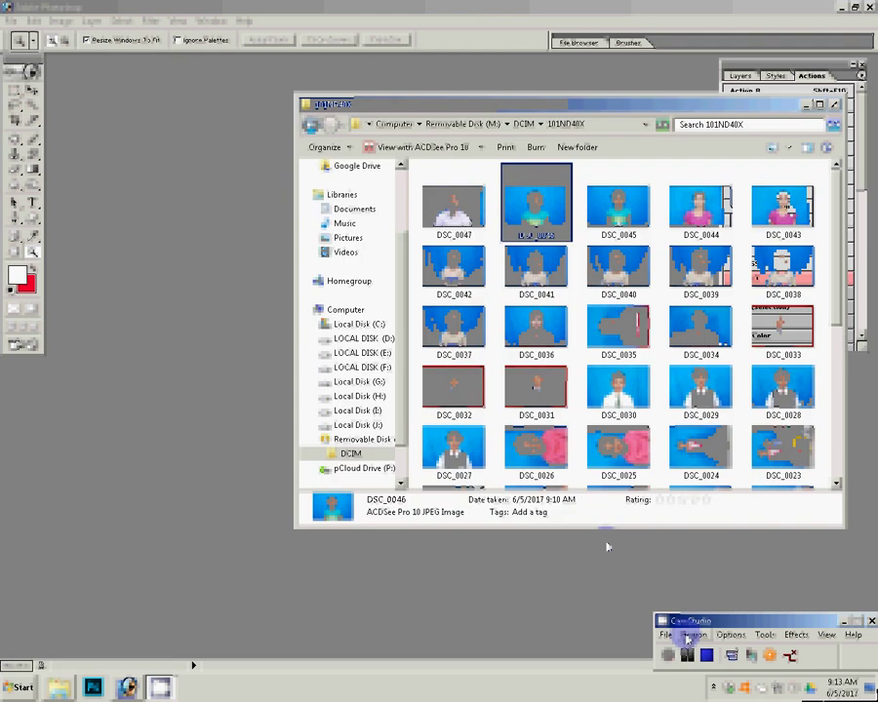
Open DSC_0042.JPG, the photo of the boy on the blue background, in Photoshop.
click(457, 276)
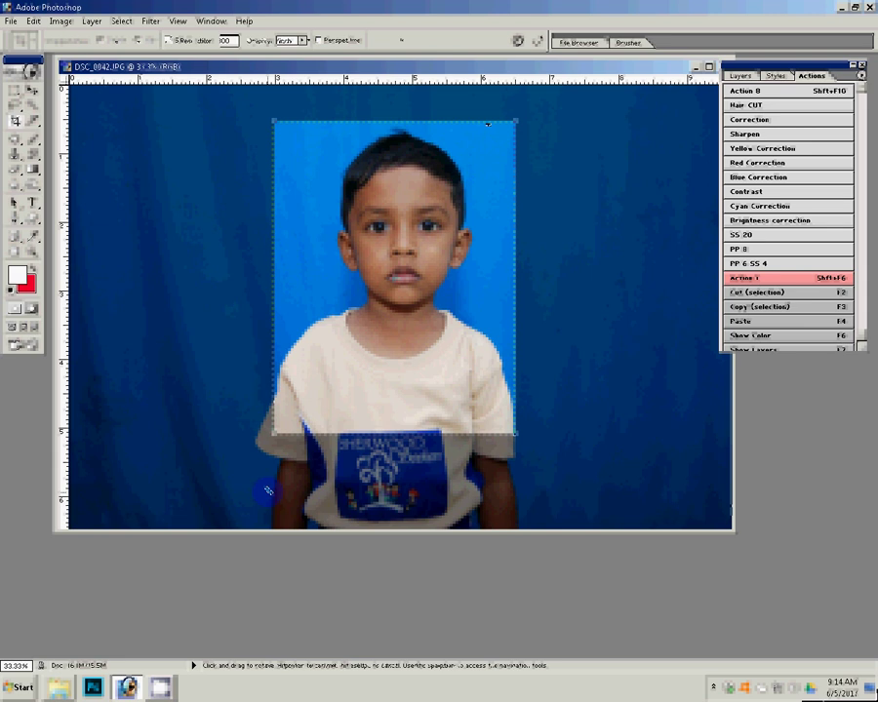
Cancel the pending crop and lasso-select the printed logo on the boy's shirt.
click(15, 115)
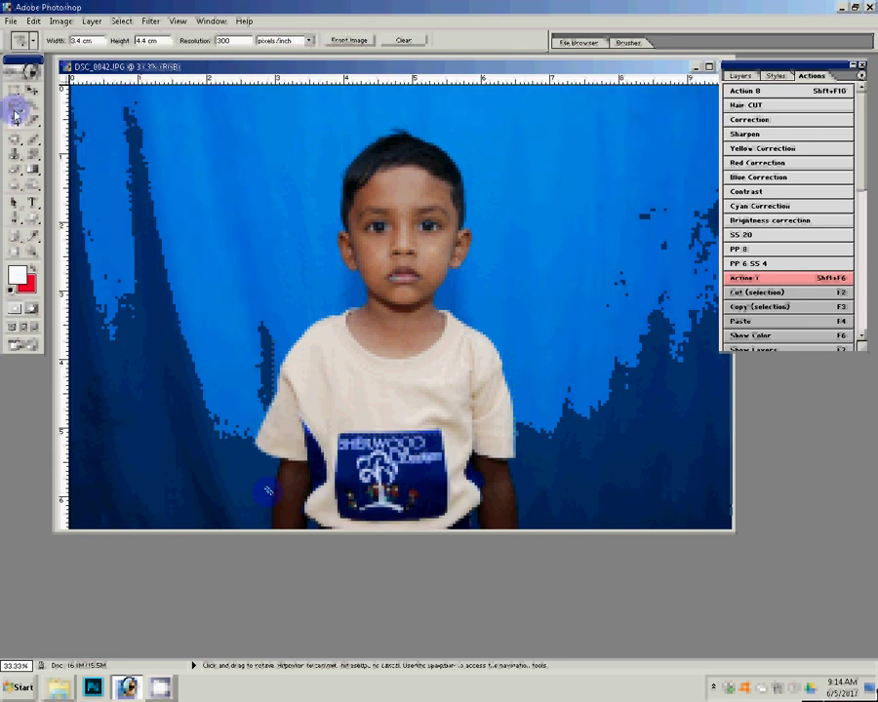
click(14, 103)
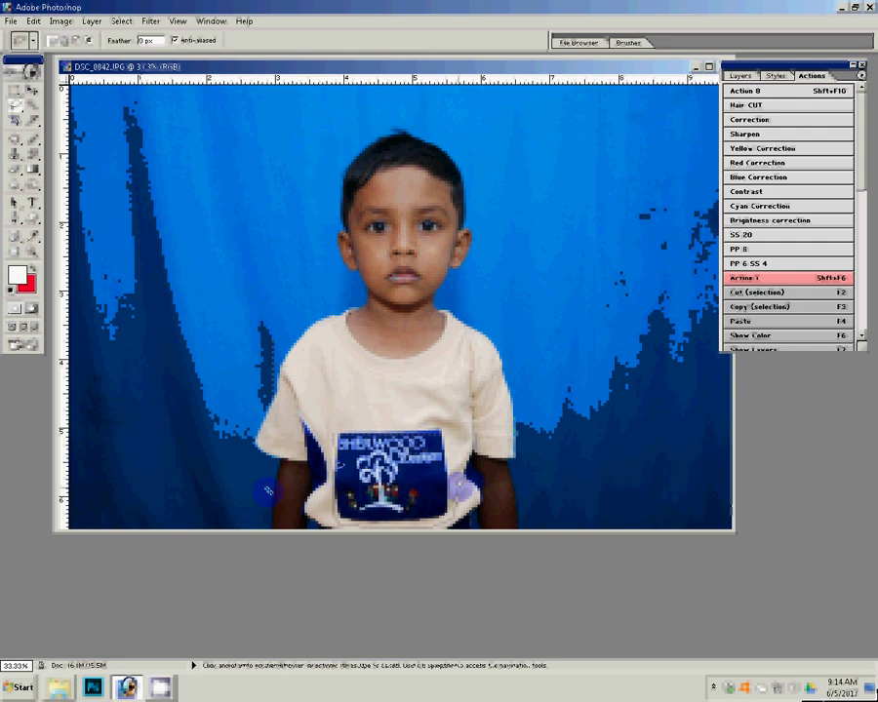
drag(342, 429, 343, 433)
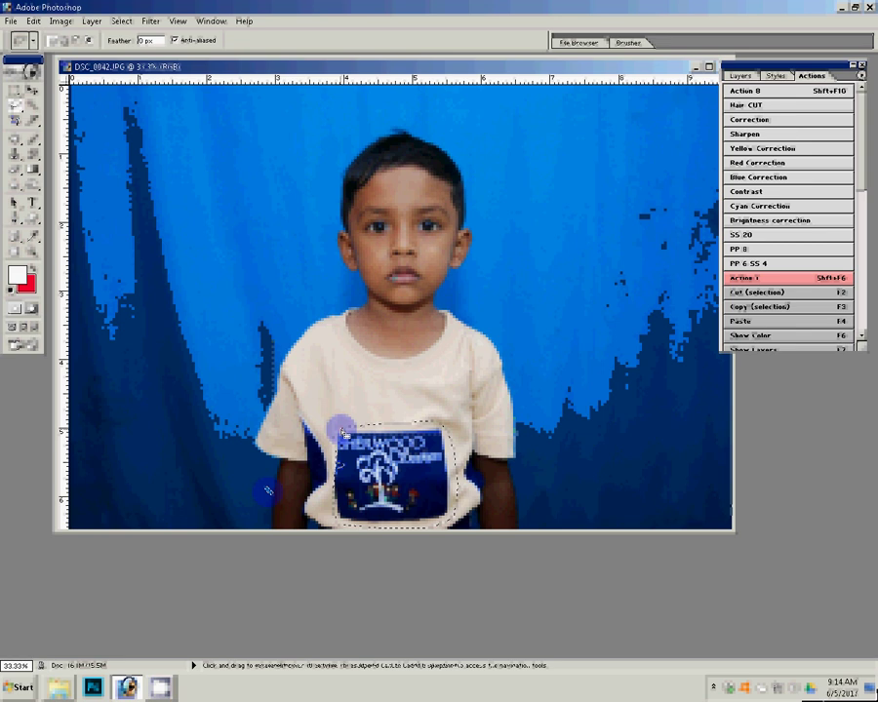
right_click(344, 433)
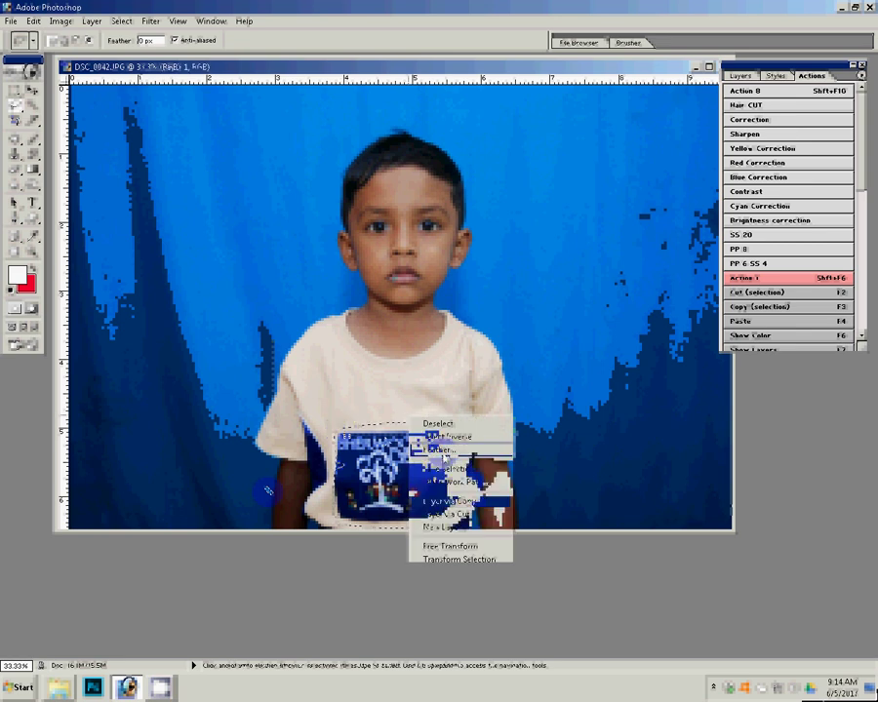
click(33, 21)
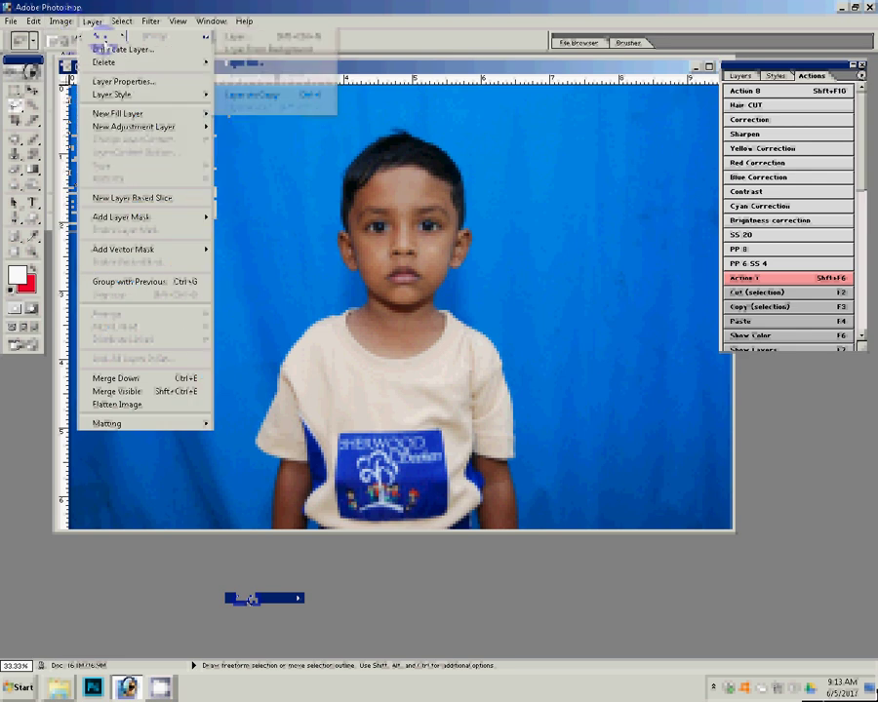
mouse_move(102, 36)
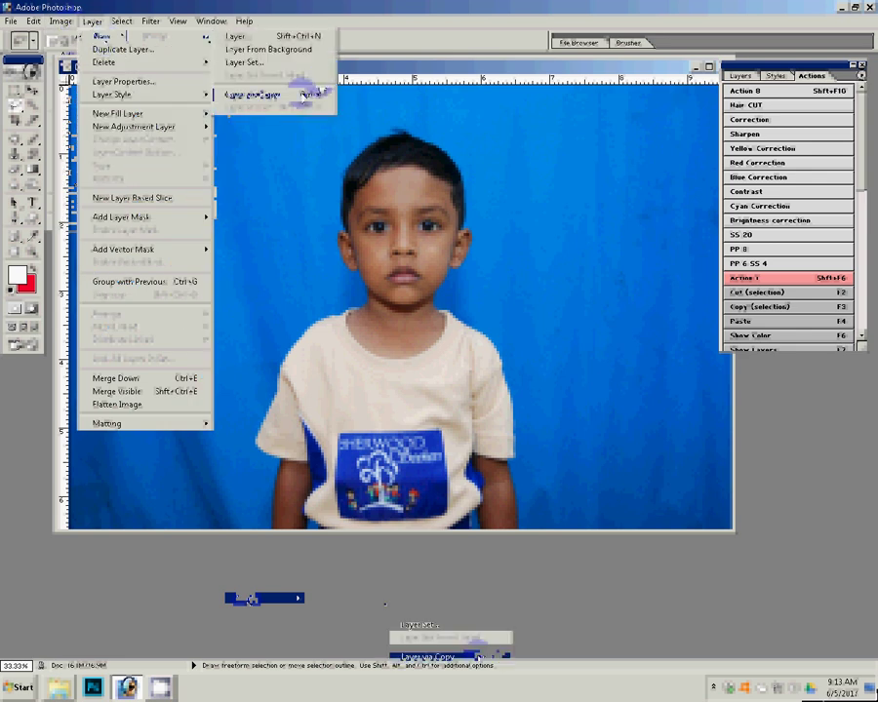
Copy the shirt logo onto Layer 1 and shift that copy upward over the shirt.
click(306, 95)
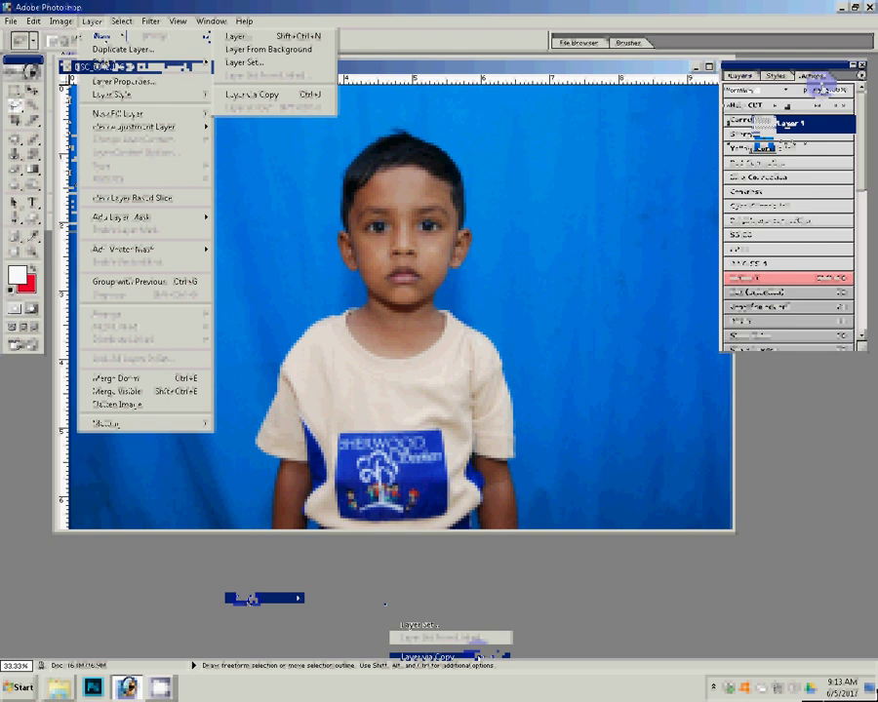
click(32, 73)
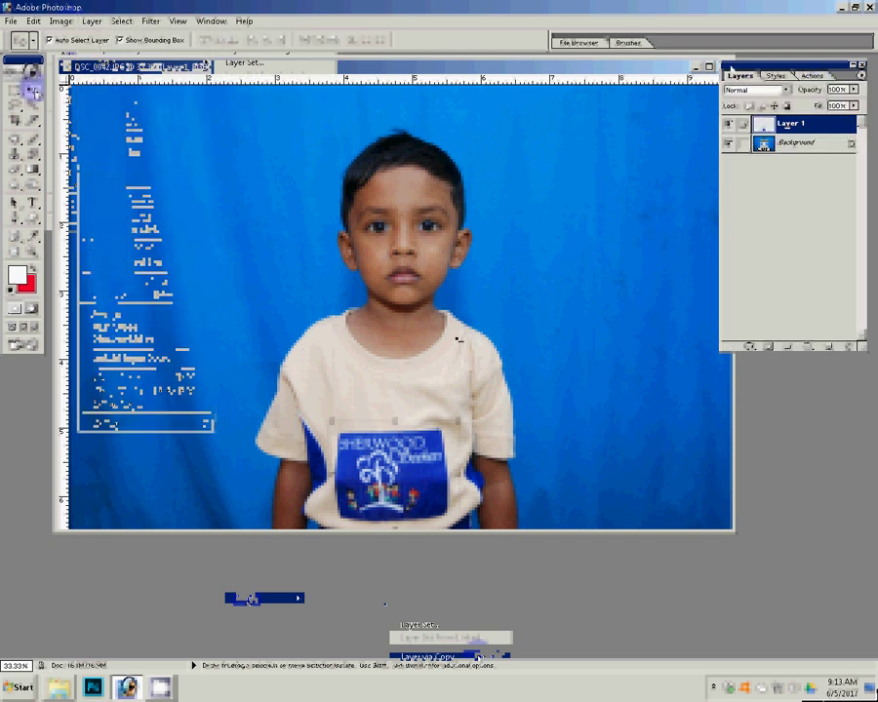
key(shift+Up)
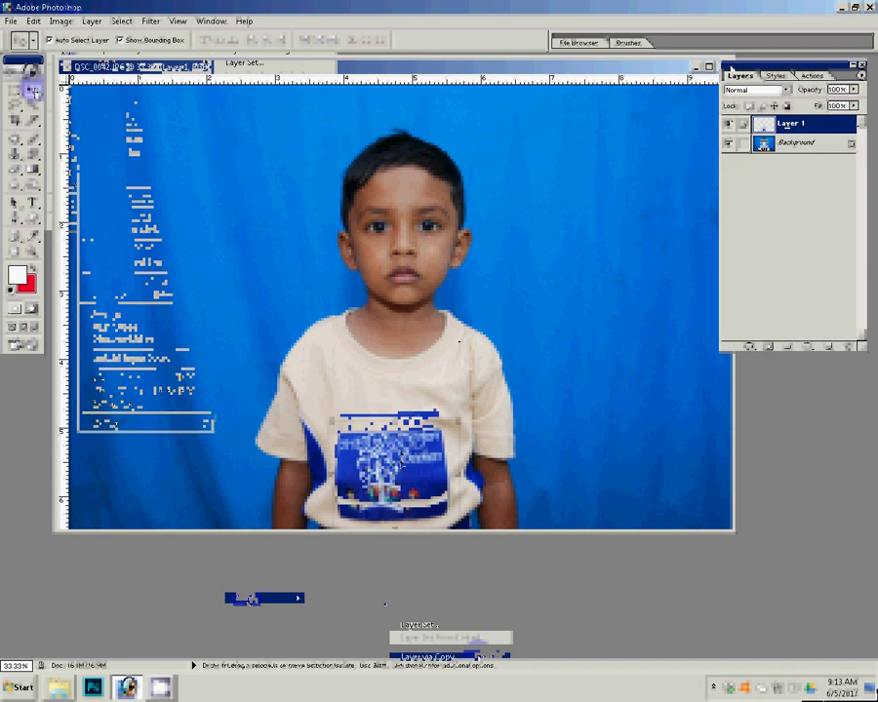
drag(403, 466, 403, 421)
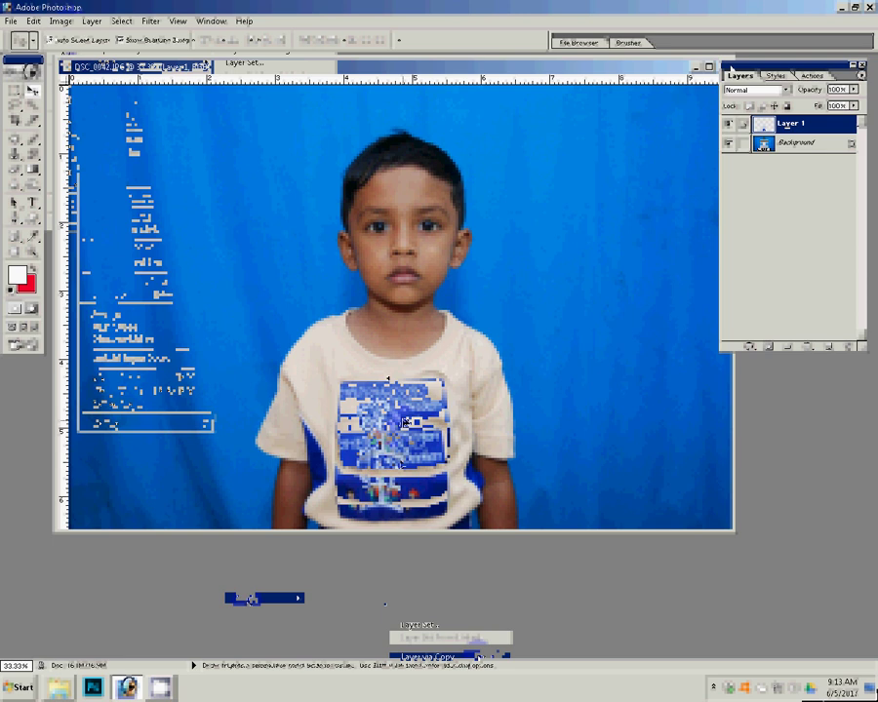
key(ctrl+plus)
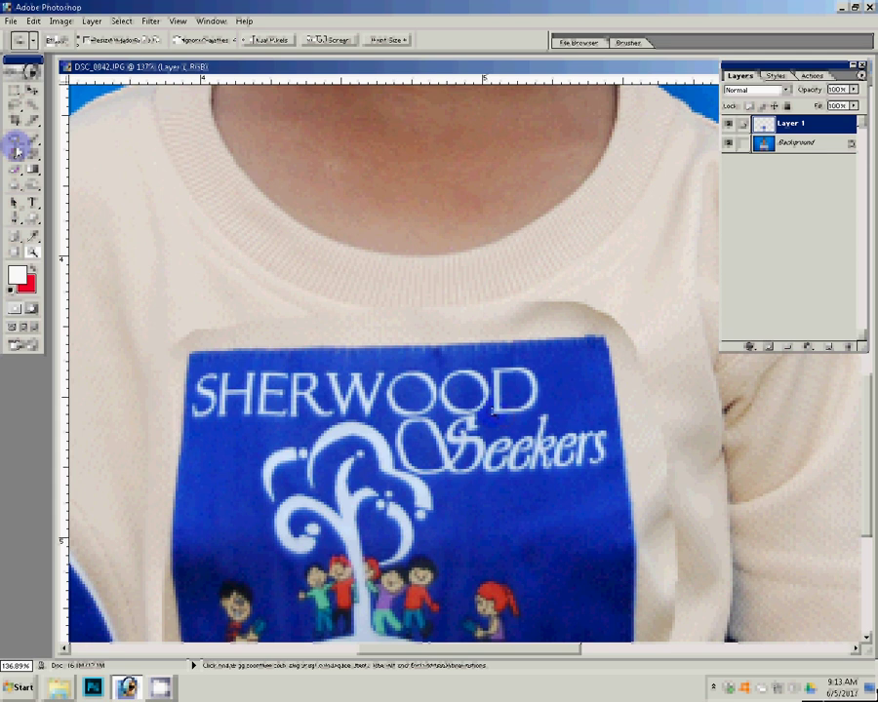
Erase the shirt-fold shading above the copied logo using the eraser at 100% opacity.
key(e)
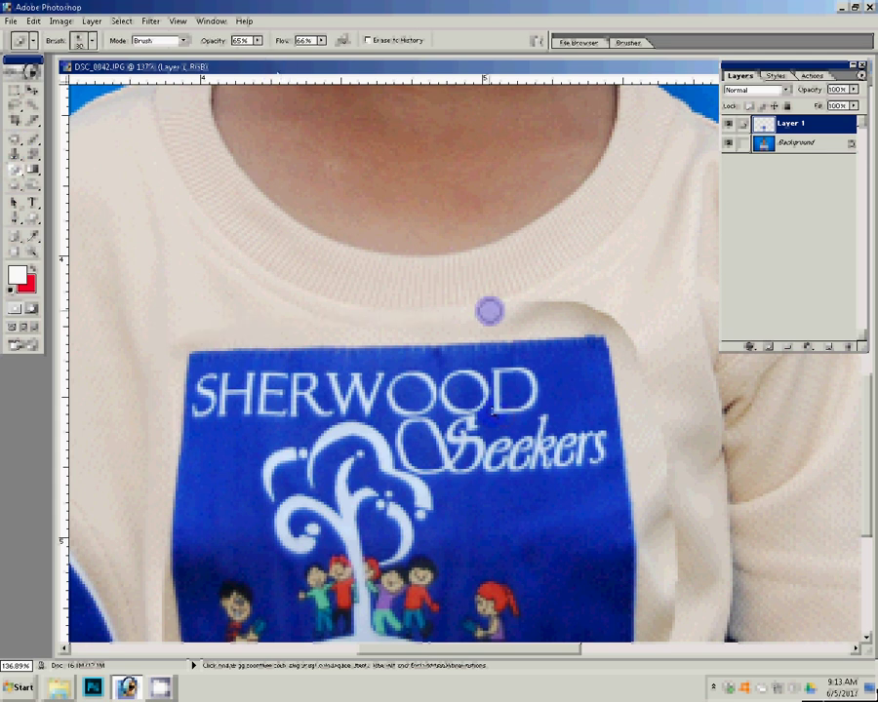
drag(490, 310, 614, 326)
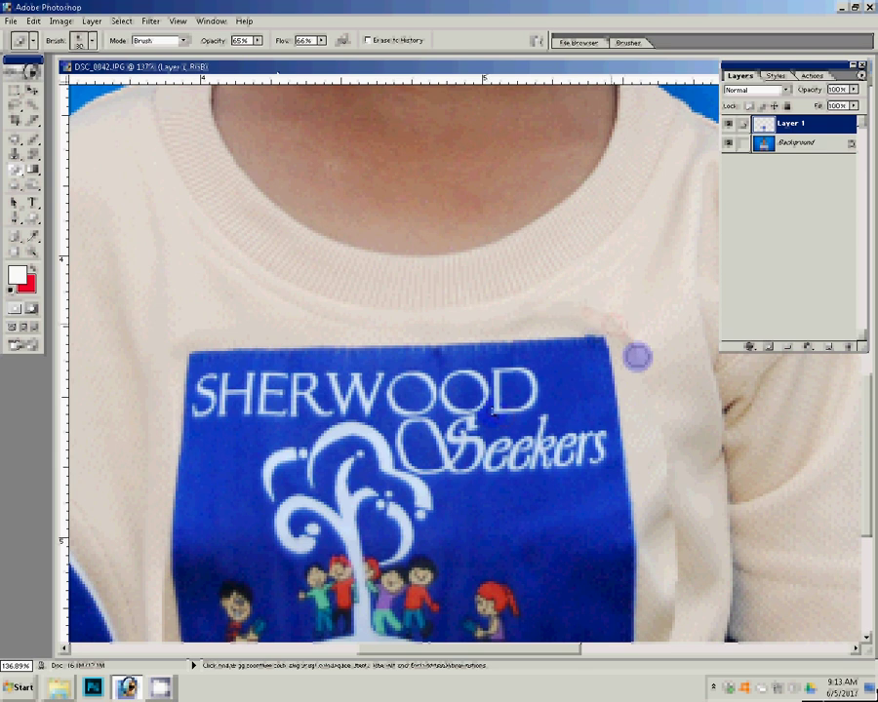
double_click(241, 40)
text(100)
click(320, 40)
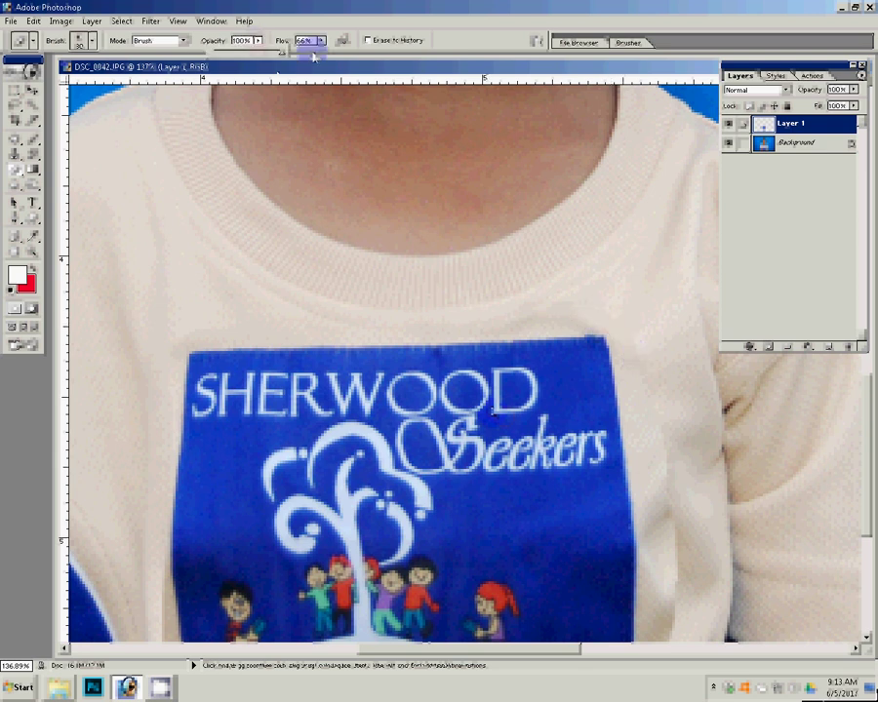
click(190, 328)
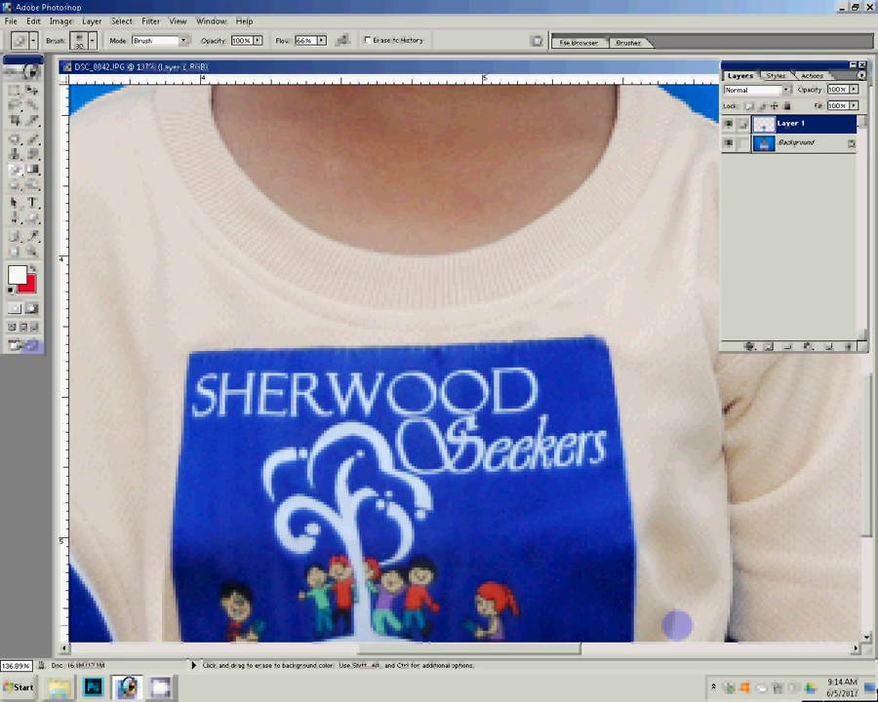
Crop to a 3.4 × 4.4 cm, 300 ppi frame around the boy's head and shoulders.
key(z)
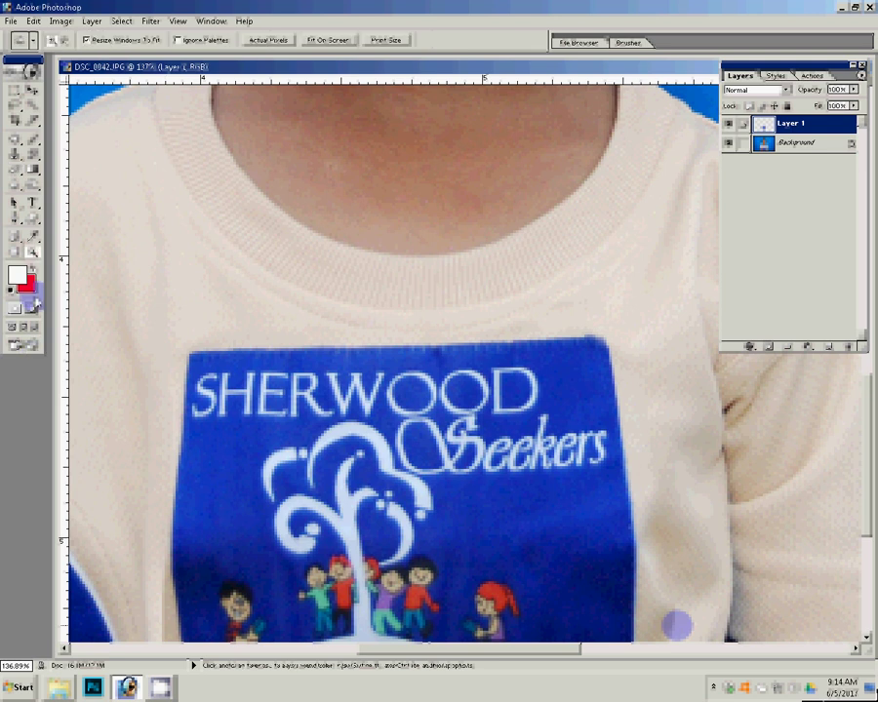
key(ctrl+0)
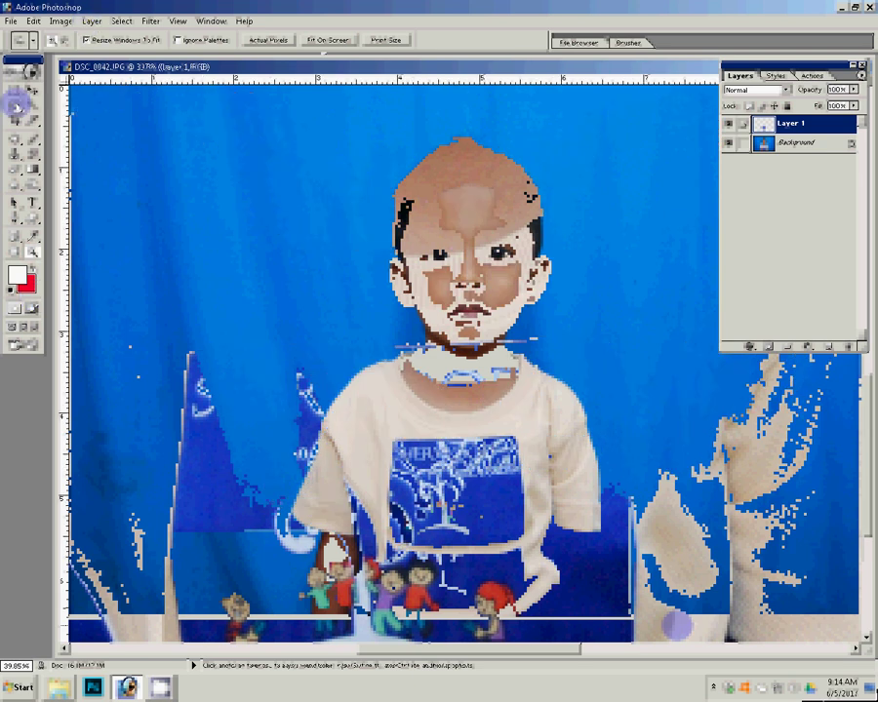
click(14, 124)
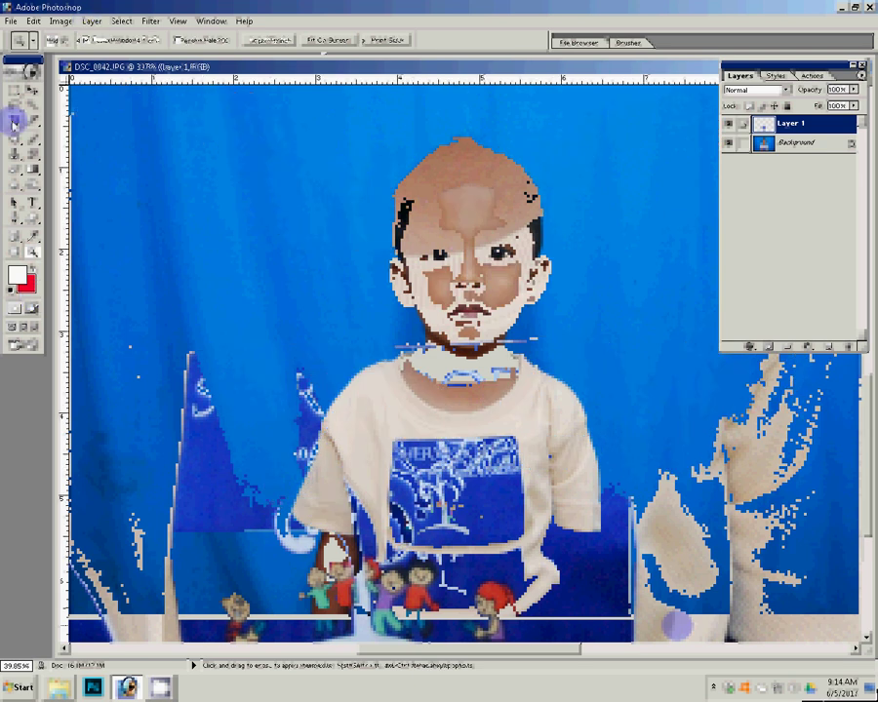
click(14, 124)
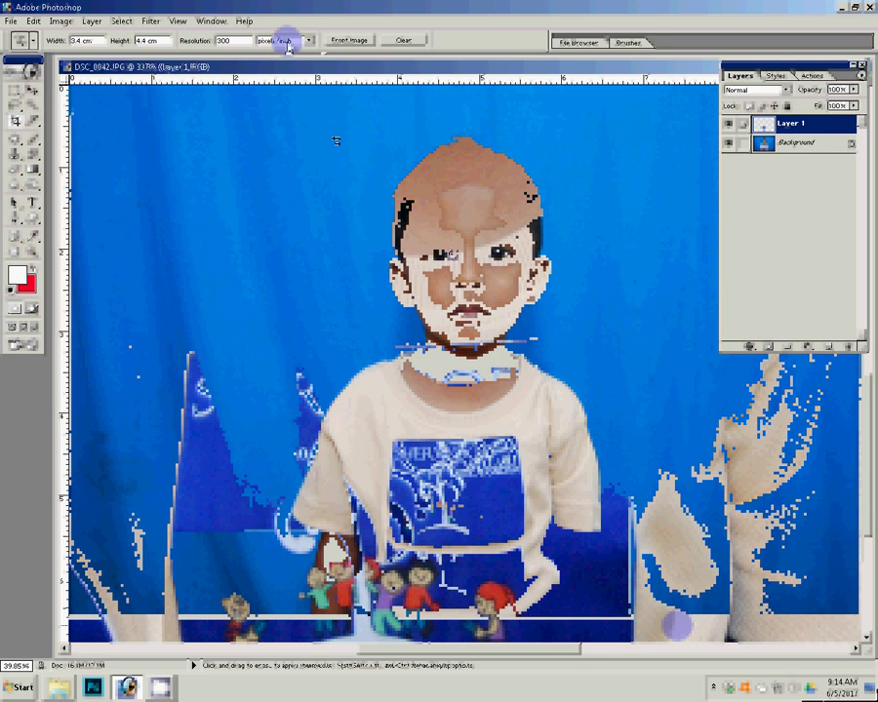
drag(338, 137, 618, 458)
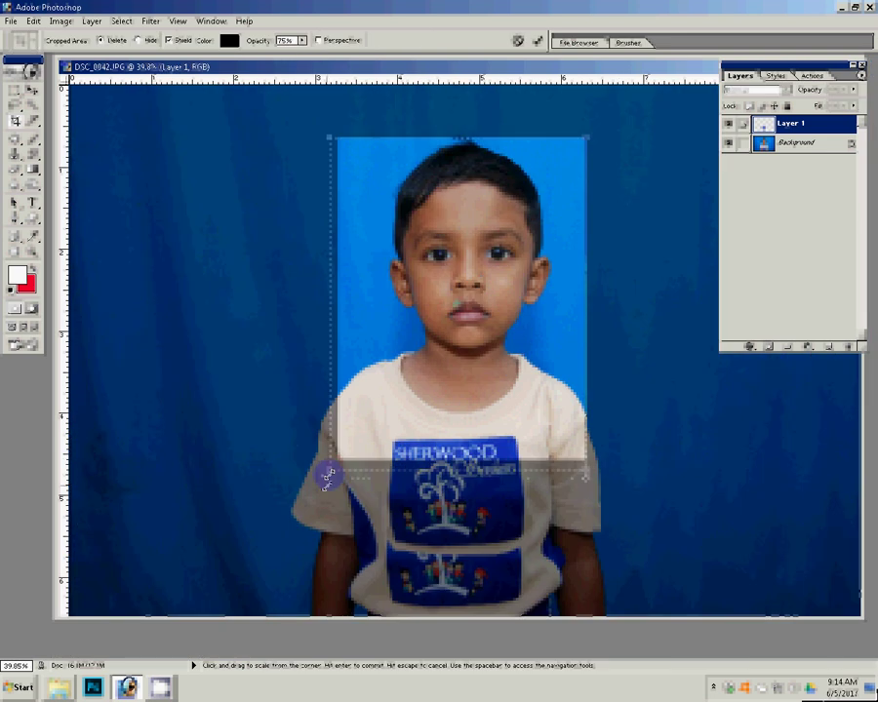
drag(329, 474, 324, 479)
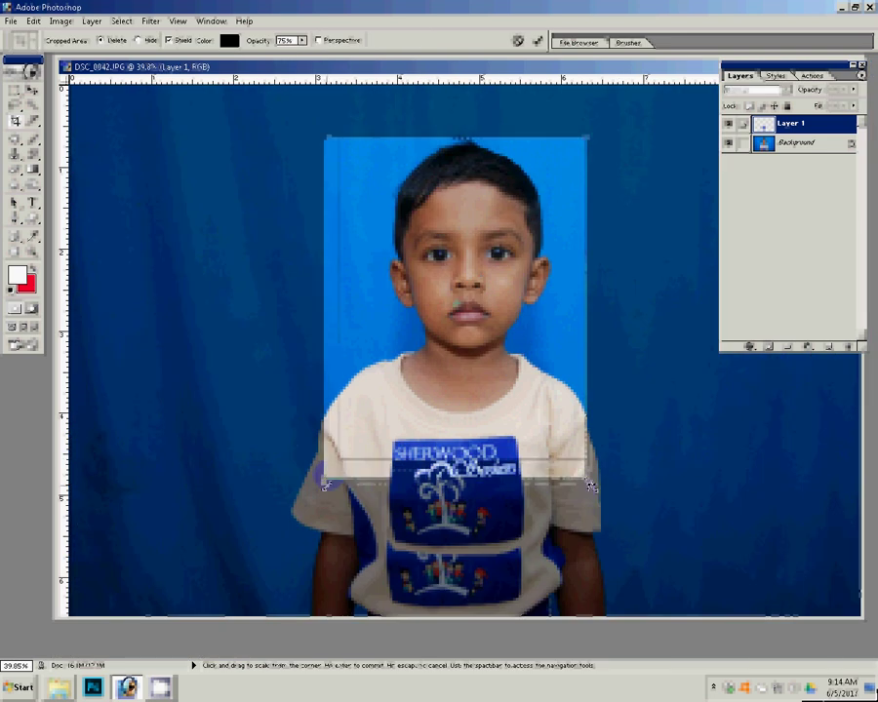
click(535, 44)
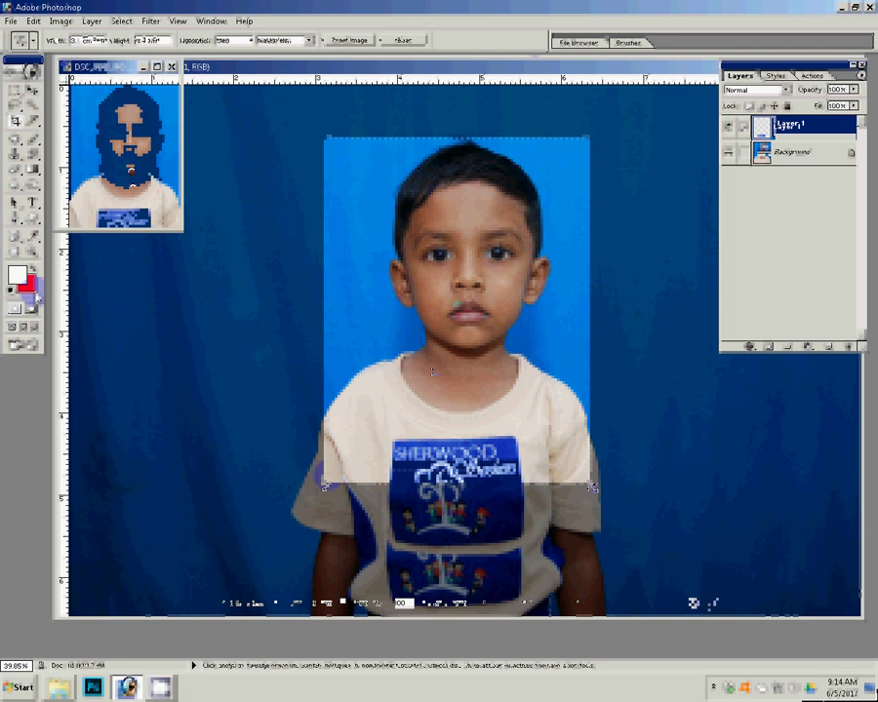
Fit the cropped photo on screen, merge visible layers, and show the Actions list scrolled down.
click(32, 252)
click(328, 41)
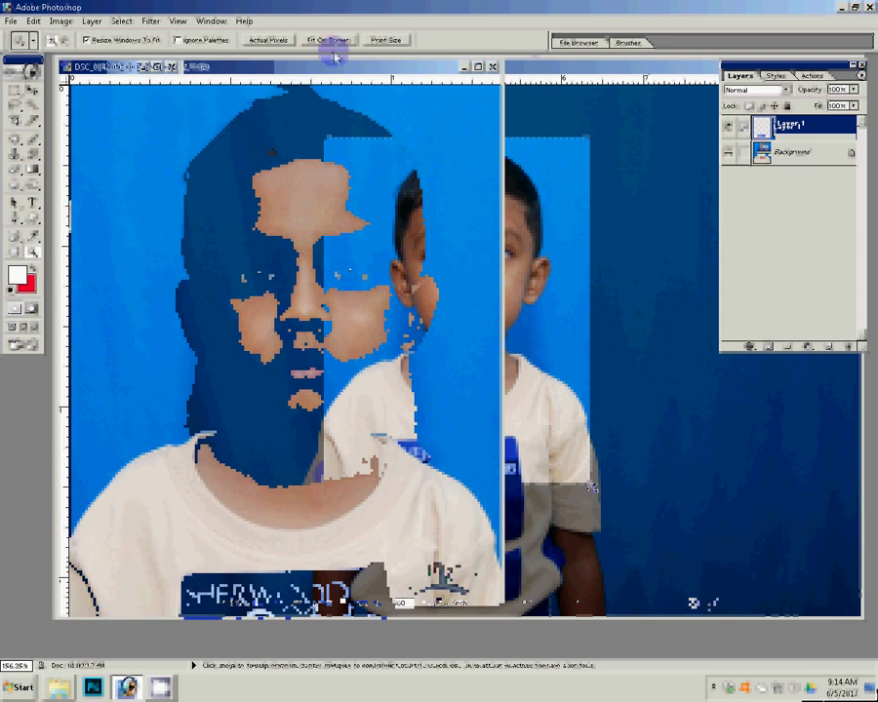
click(92, 20)
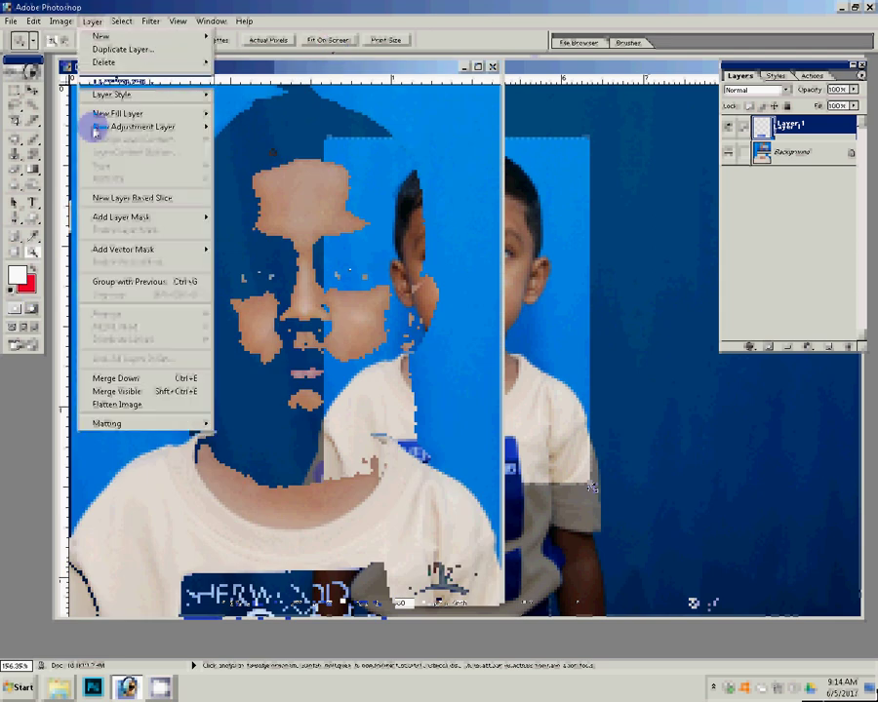
click(118, 391)
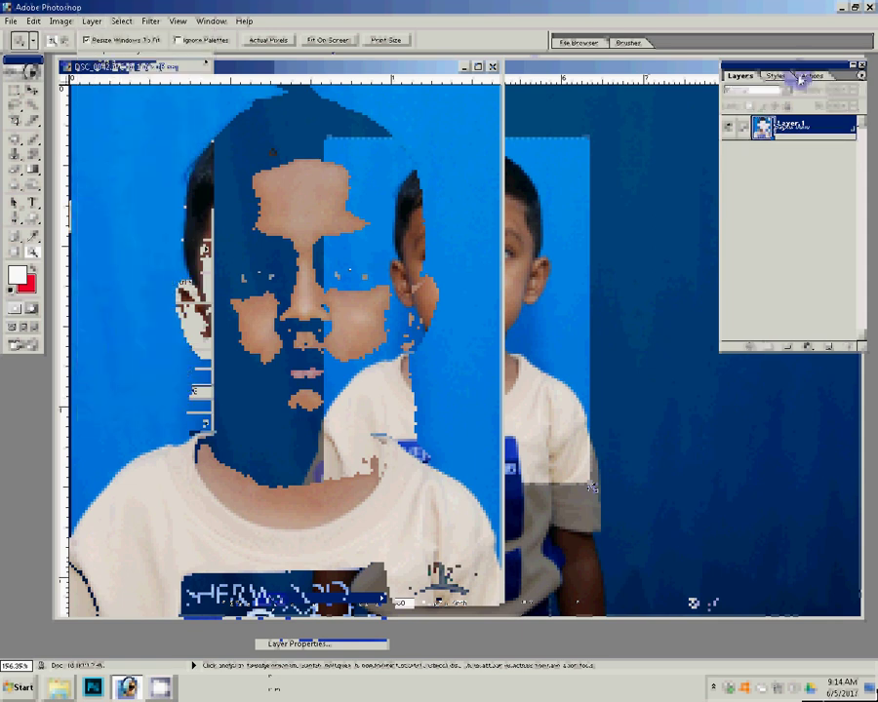
click(811, 76)
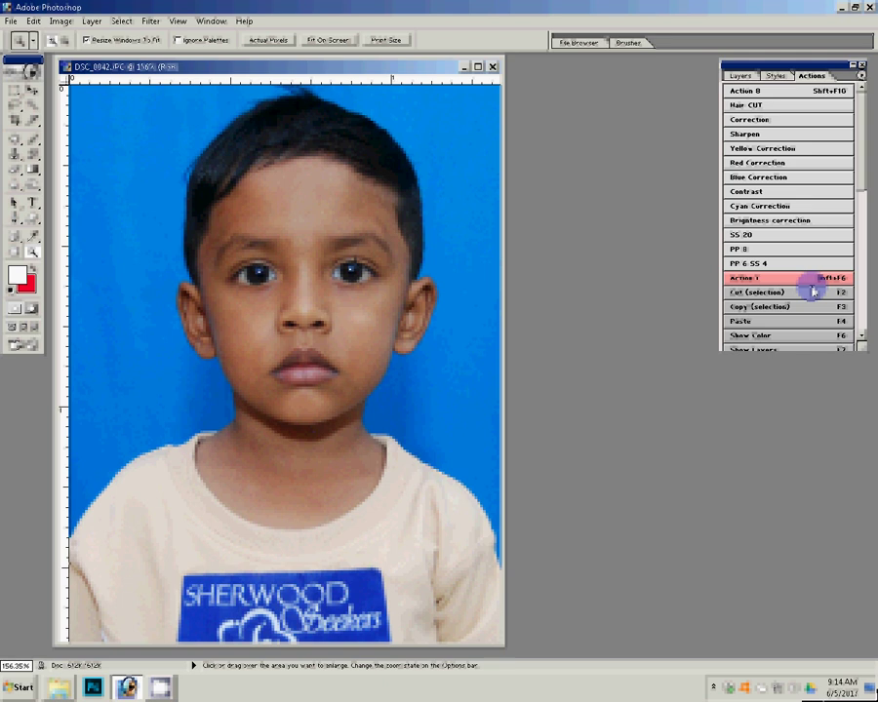
click(862, 304)
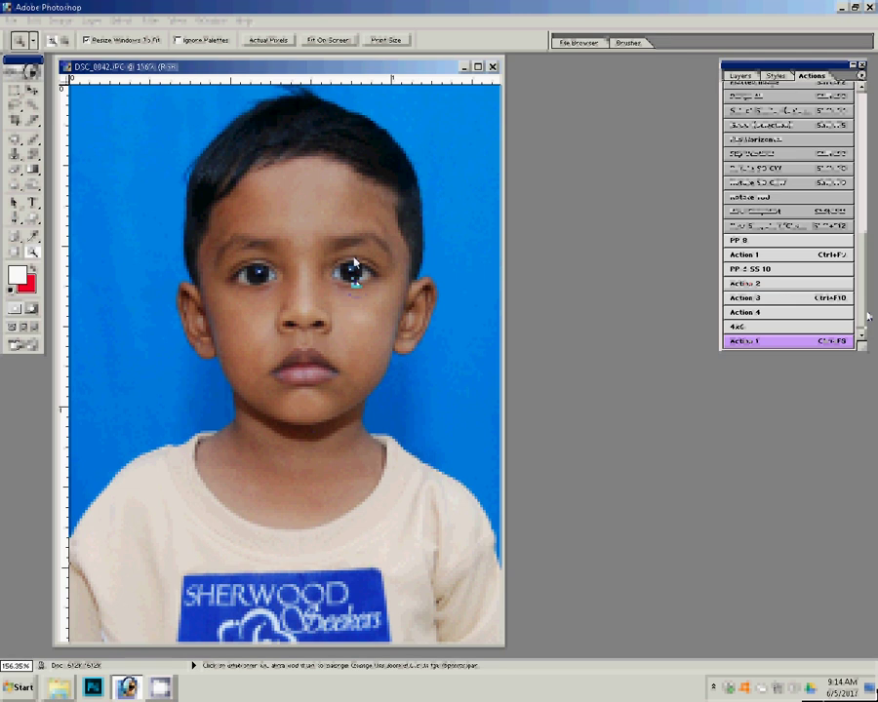
Open the Load Actions dialog from the Actions palette's flyout menu.
click(741, 76)
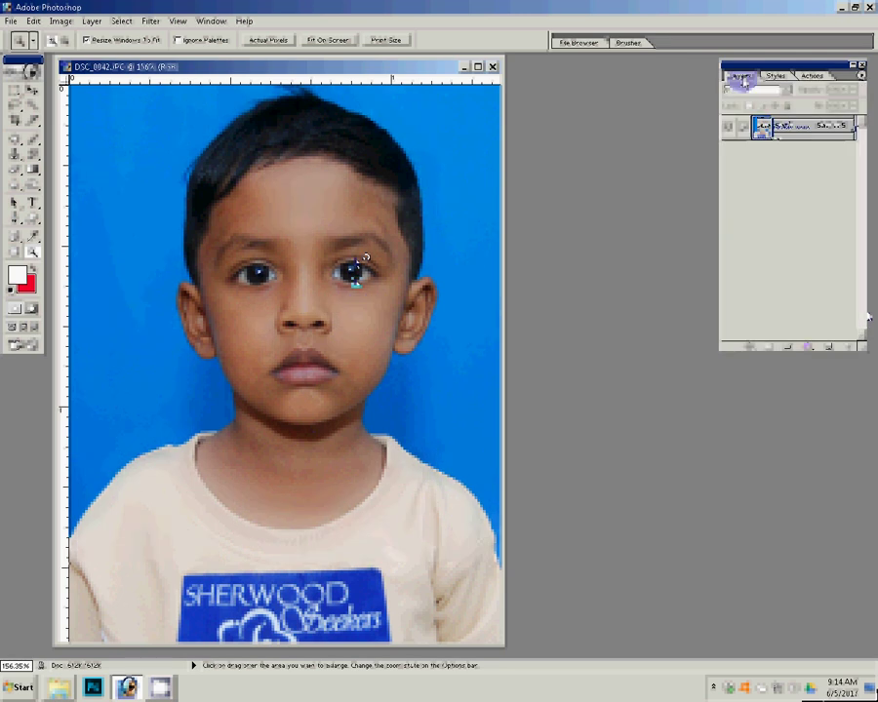
click(812, 76)
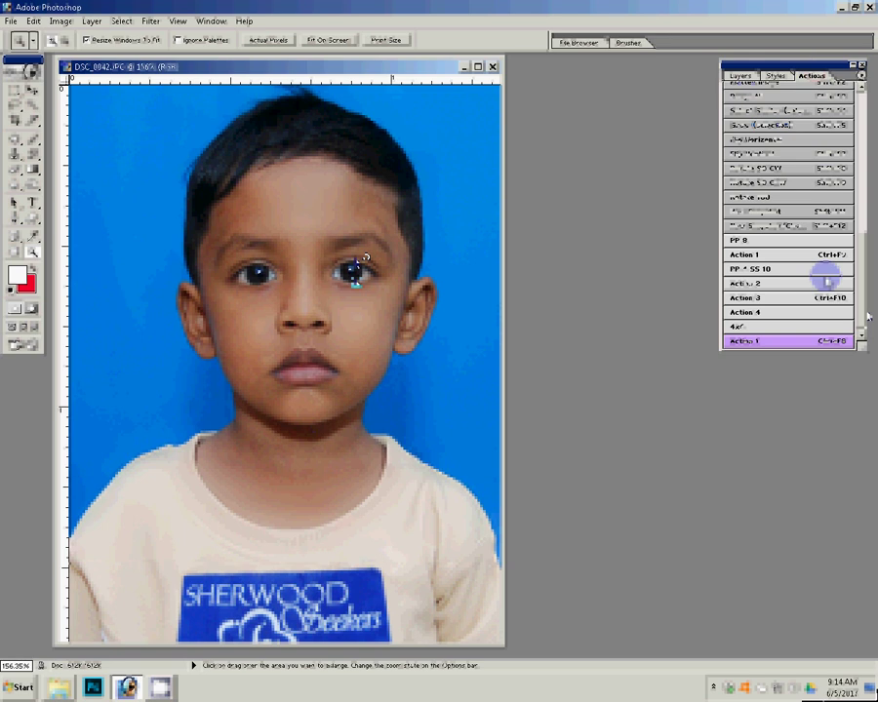
scroll(827, 280, down, 3)
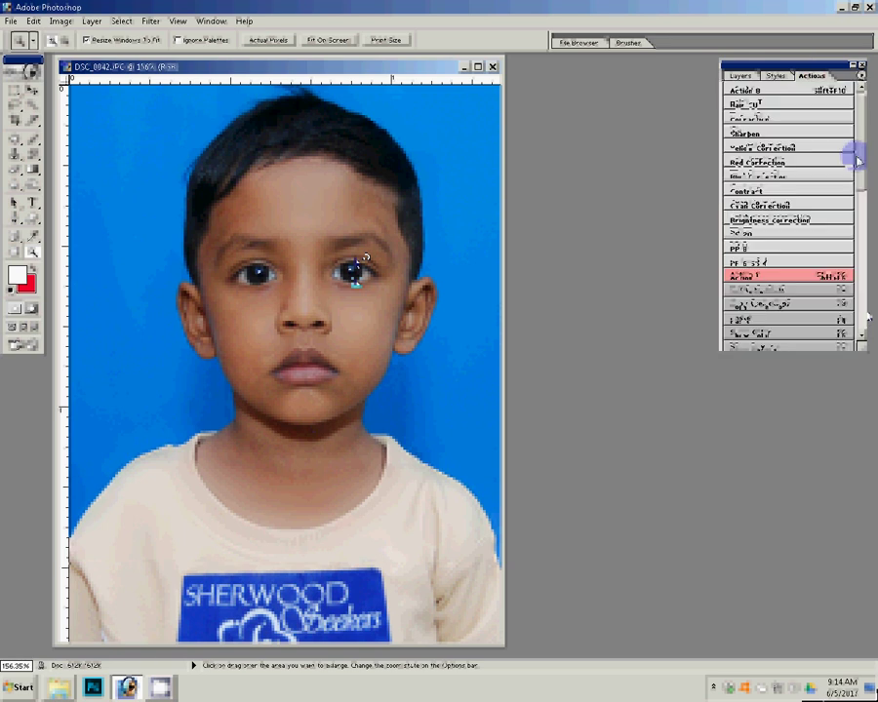
click(863, 283)
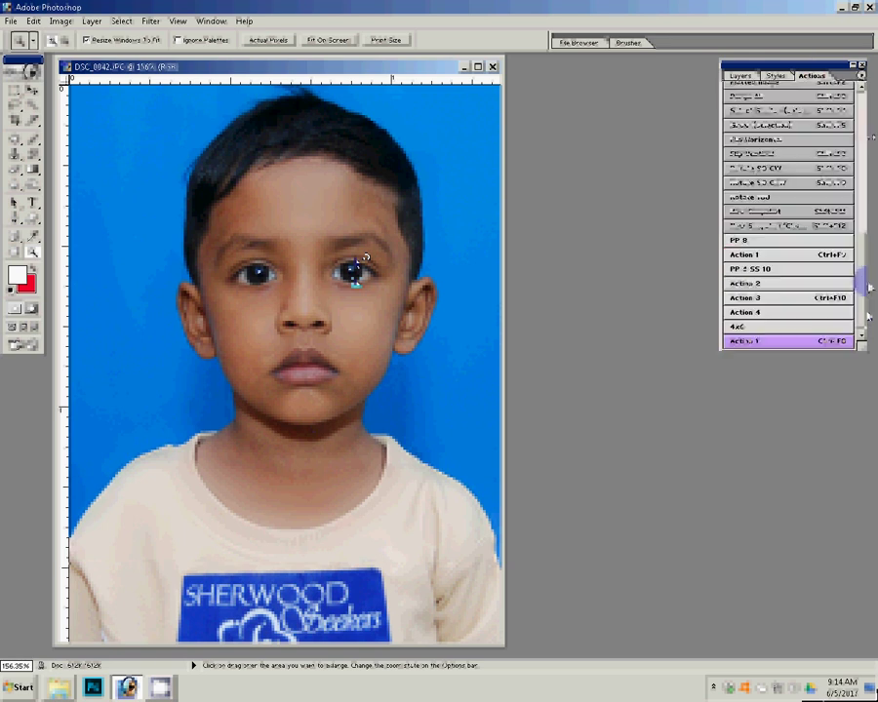
click(861, 75)
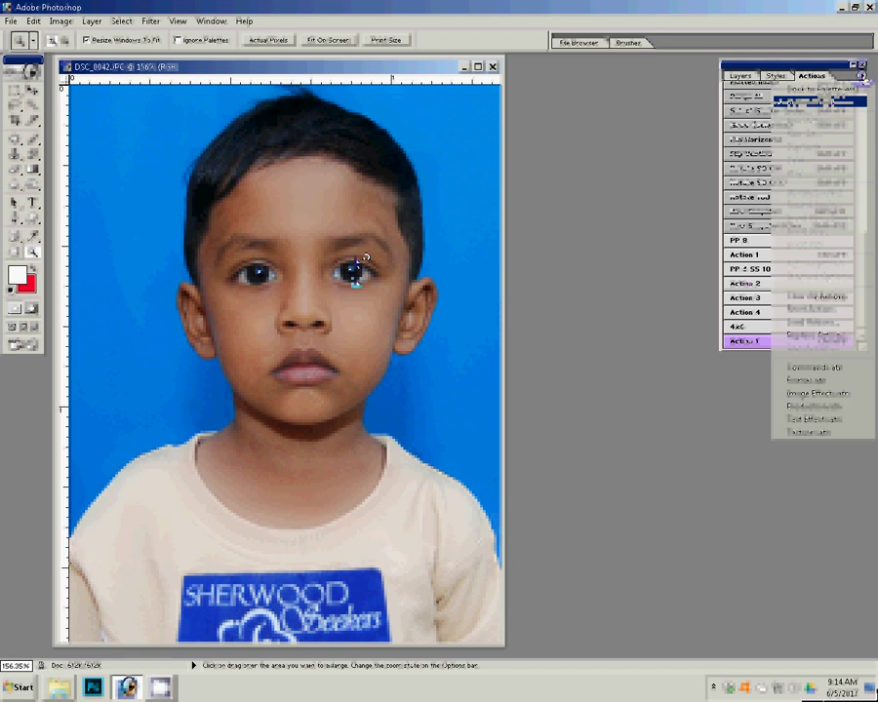
click(819, 323)
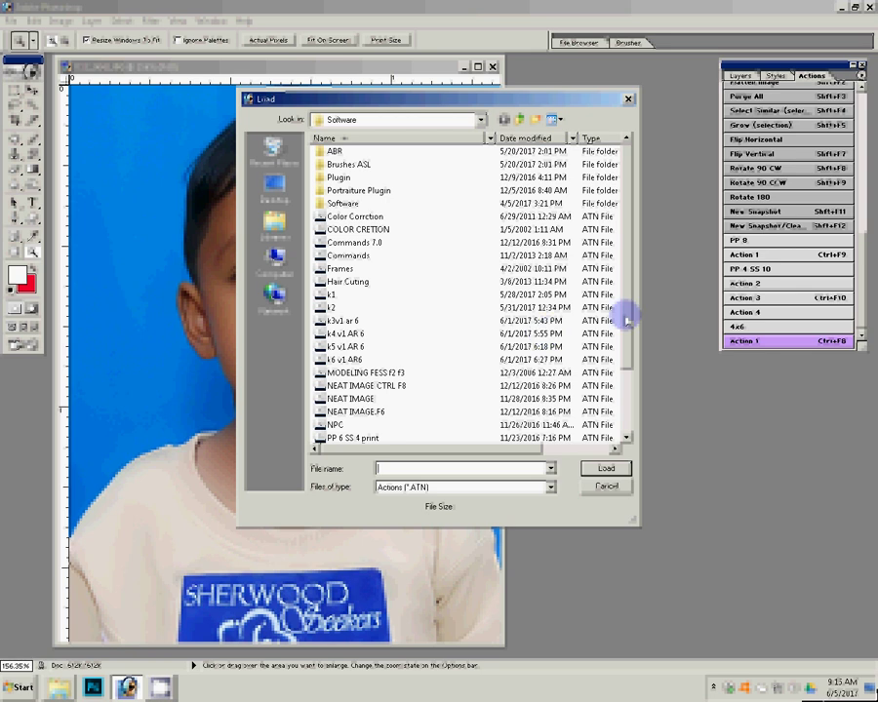
Load the PP 6 SS 4 actions file and play Action 1 to build the photo sheet.
scroll(627, 319, down, 2)
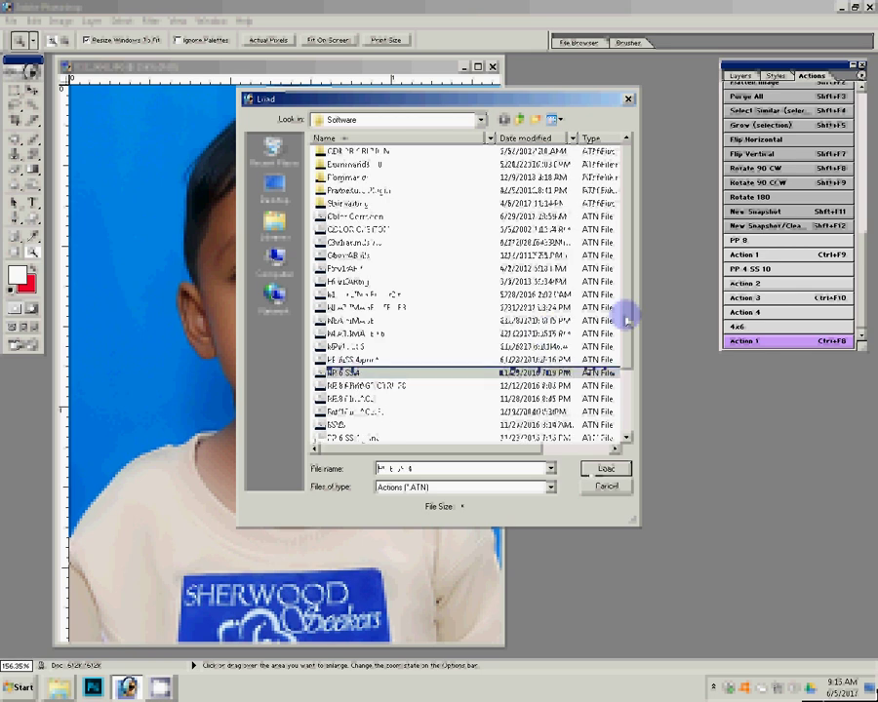
key(Return)
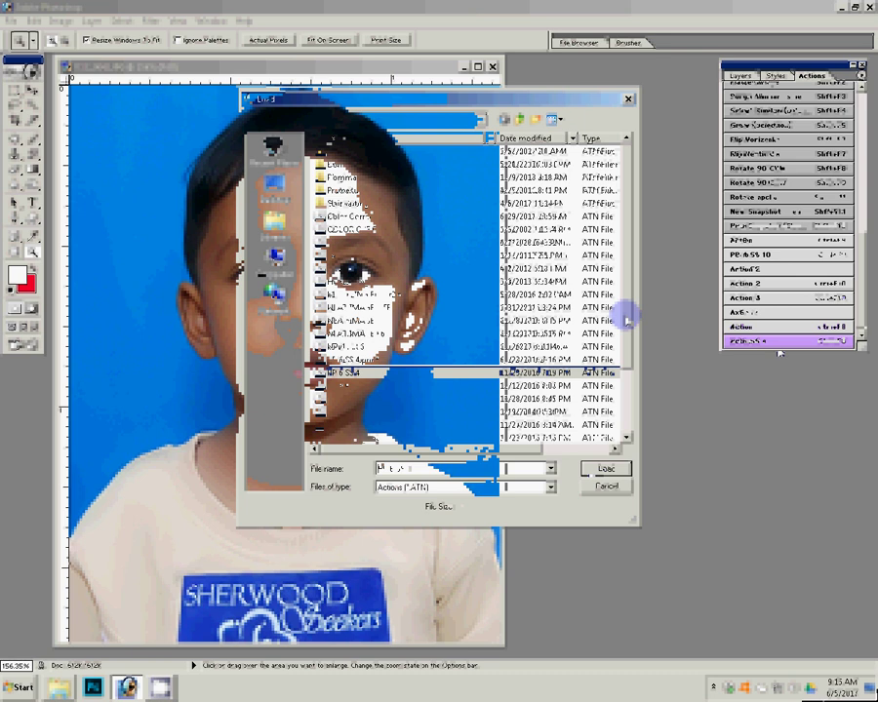
key(ctrl+F8)
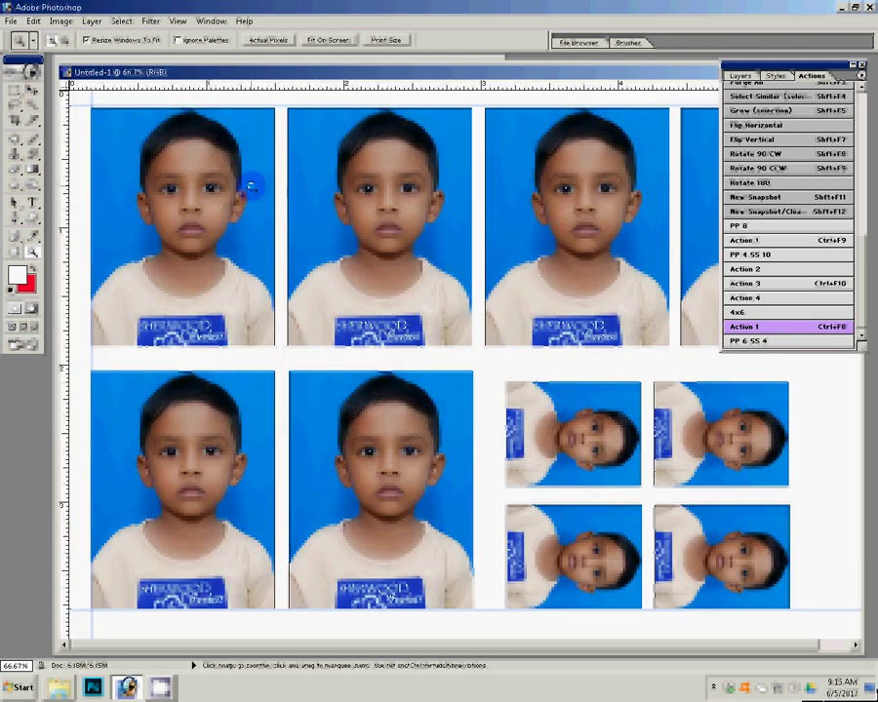
Open Save As for the photo sheet with JPEG as the format.
click(10, 21)
click(29, 133)
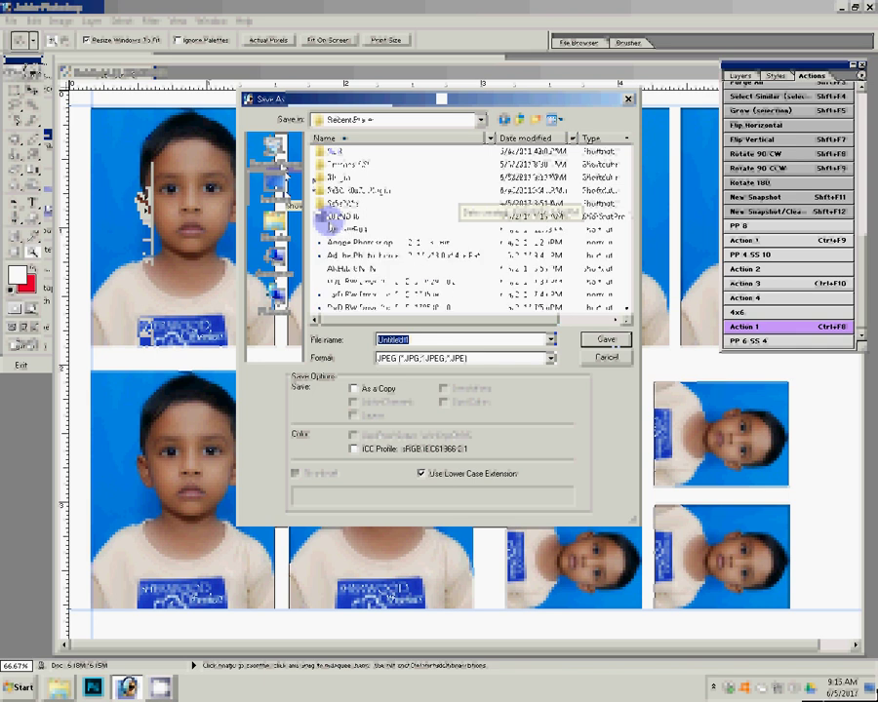
Save the sheet as JPEG 32-4x6=1 in folder 4 with default quality, then zoom into the photos.
click(606, 339)
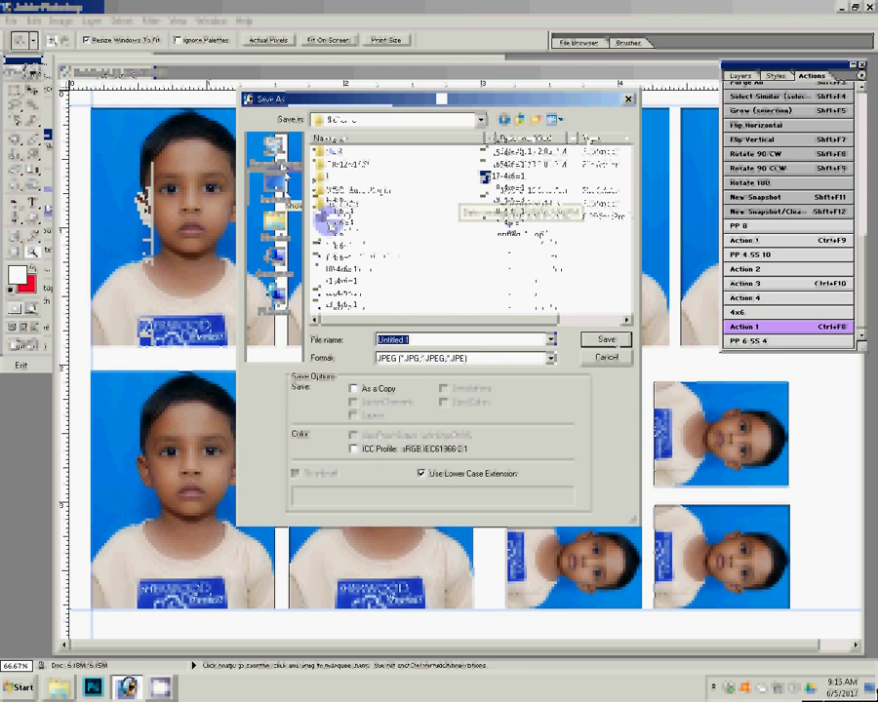
text(32)
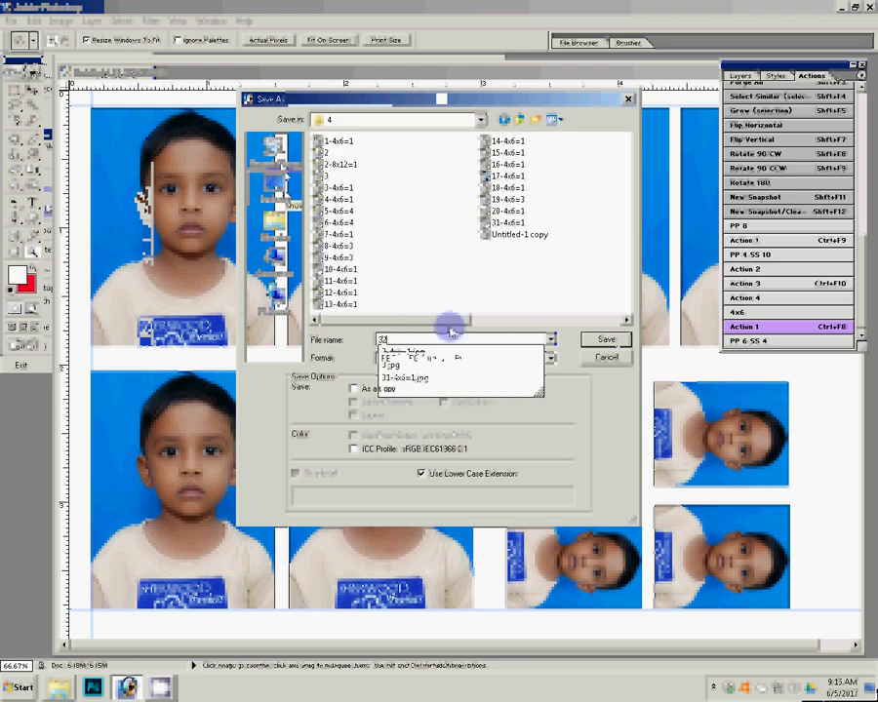
text(-4)
text(-)
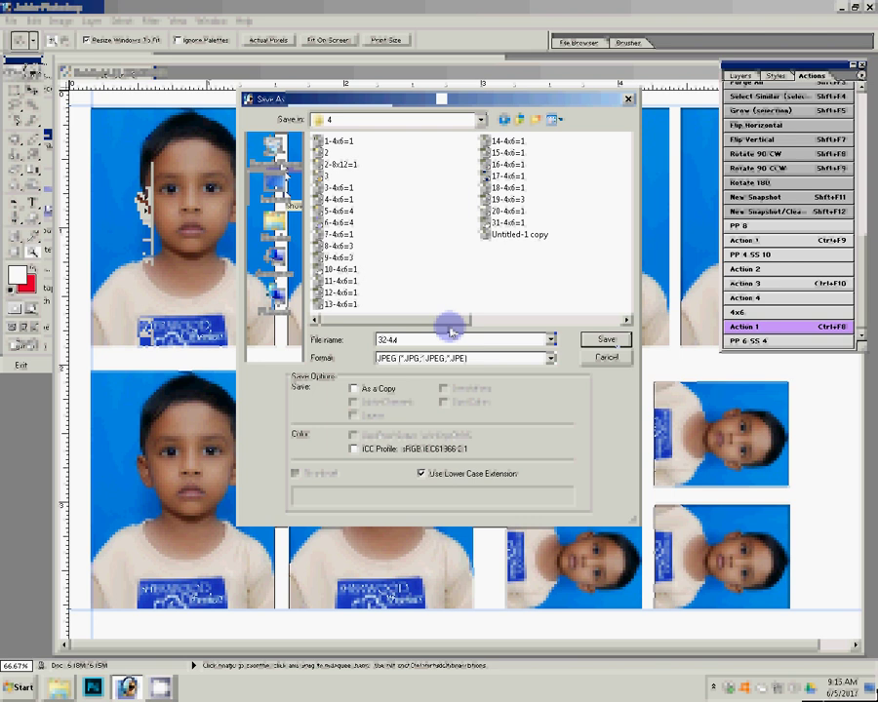
text(x6=1)
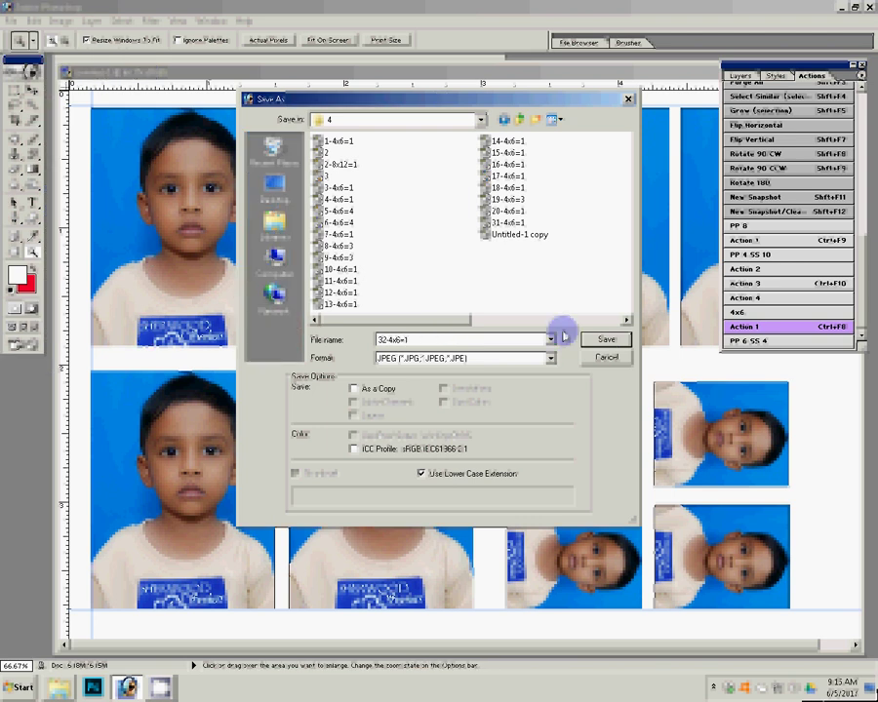
key(Return)
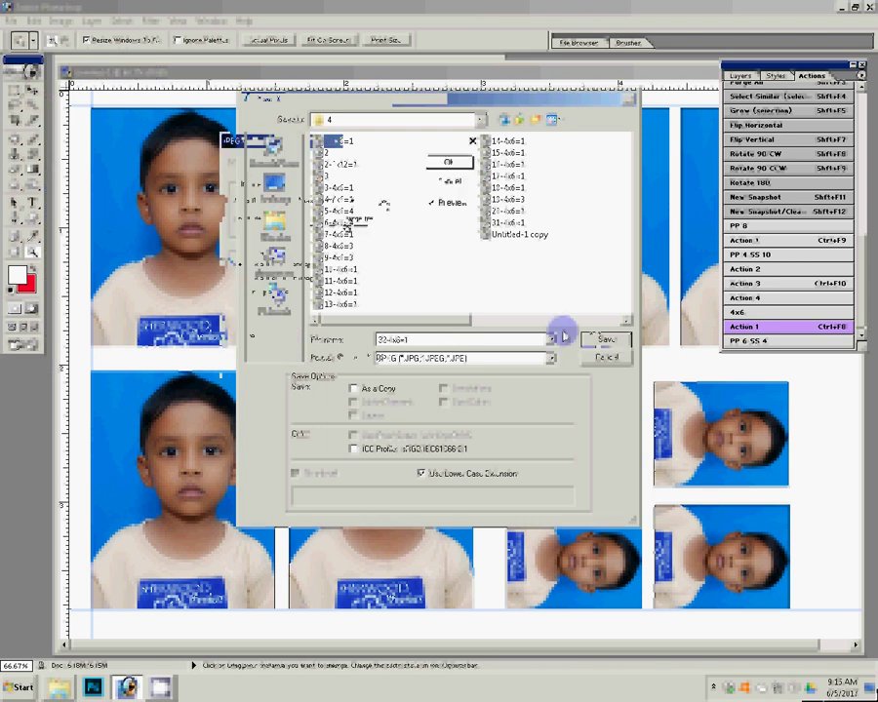
key(Return)
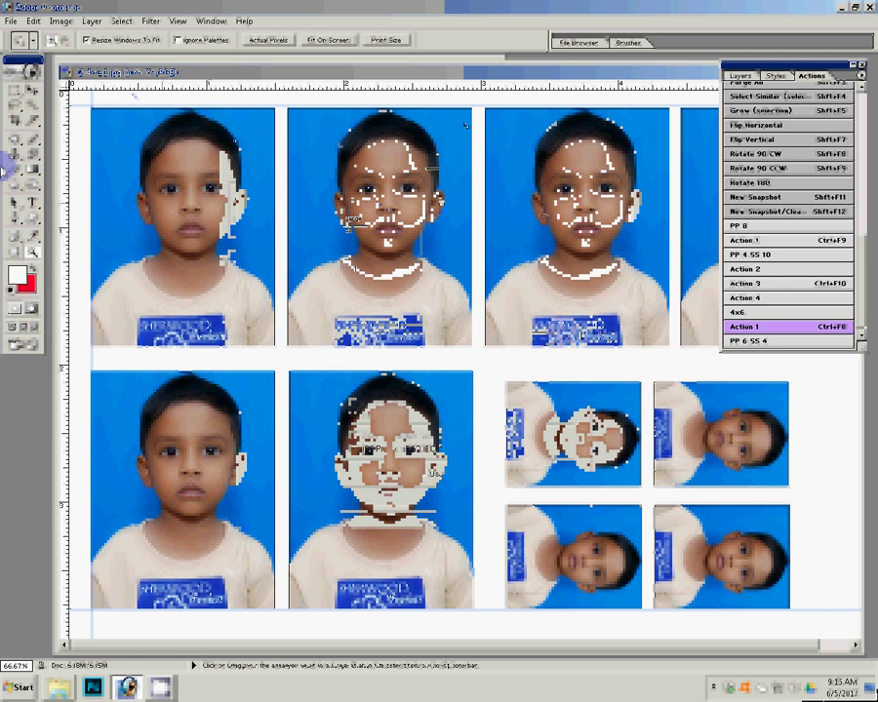
drag(134, 95, 465, 124)
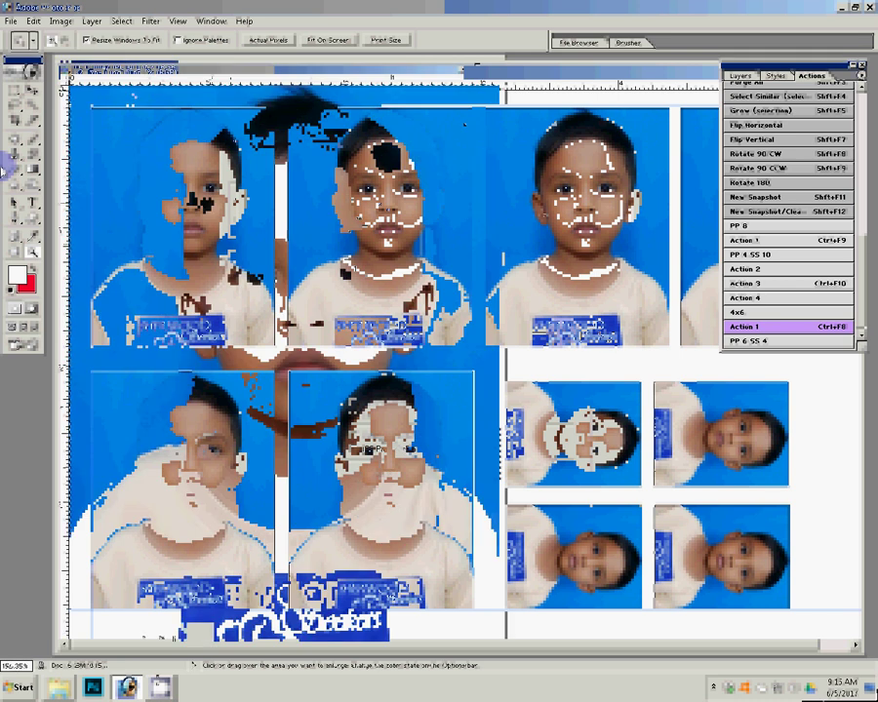